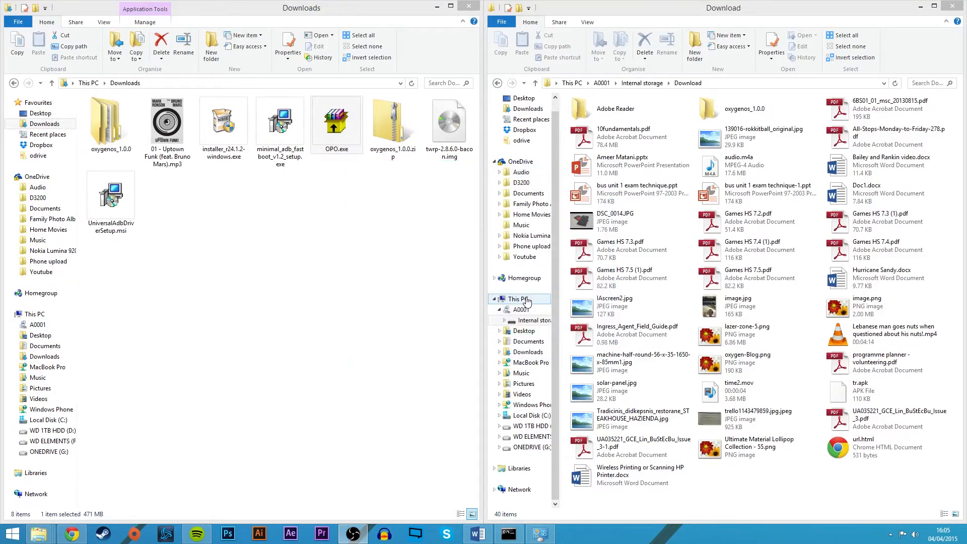
- Browse to C:\OPO and launch OPO_Toolbox.exe from it
click(44, 416)
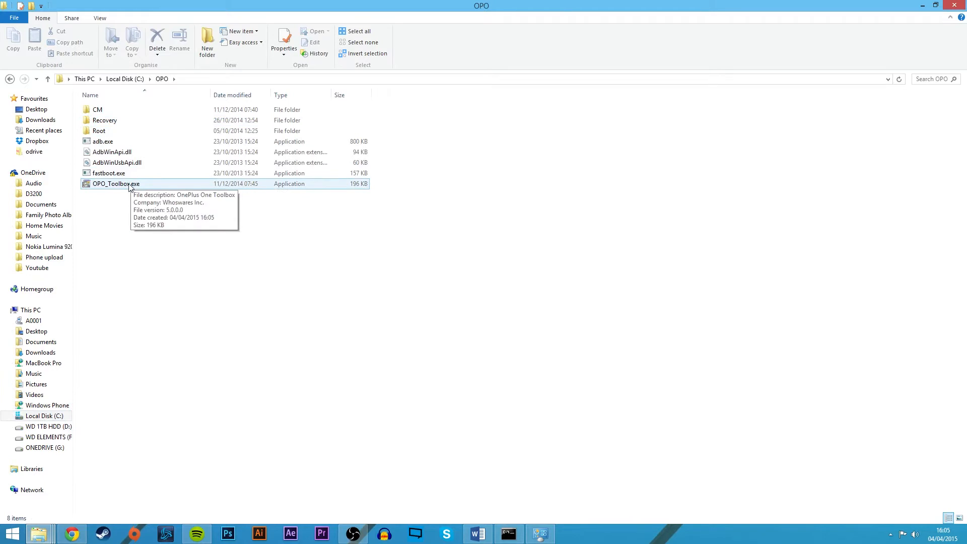
double_click(116, 184)
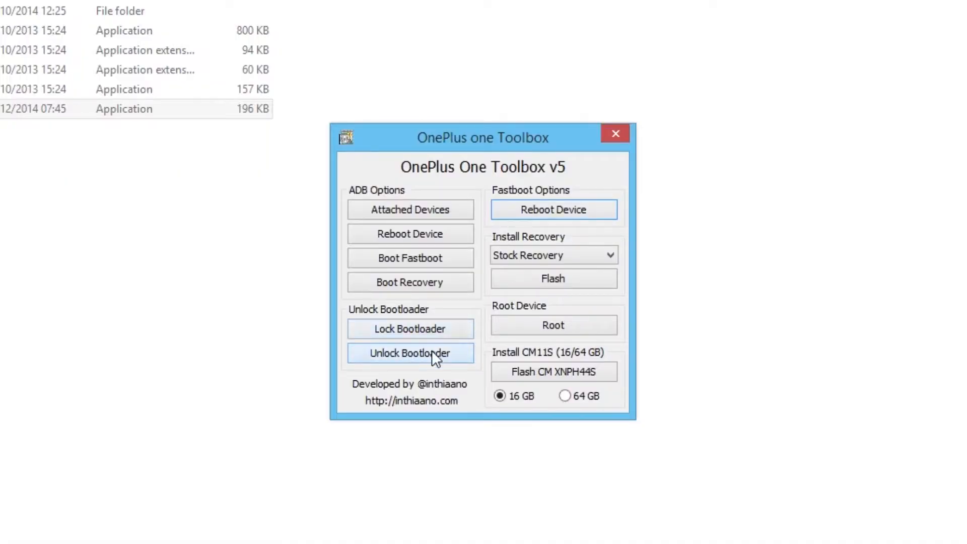
- Run Unlock Bootloader and acknowledge the Fastboot mode reminder
click(434, 355)
click(646, 326)
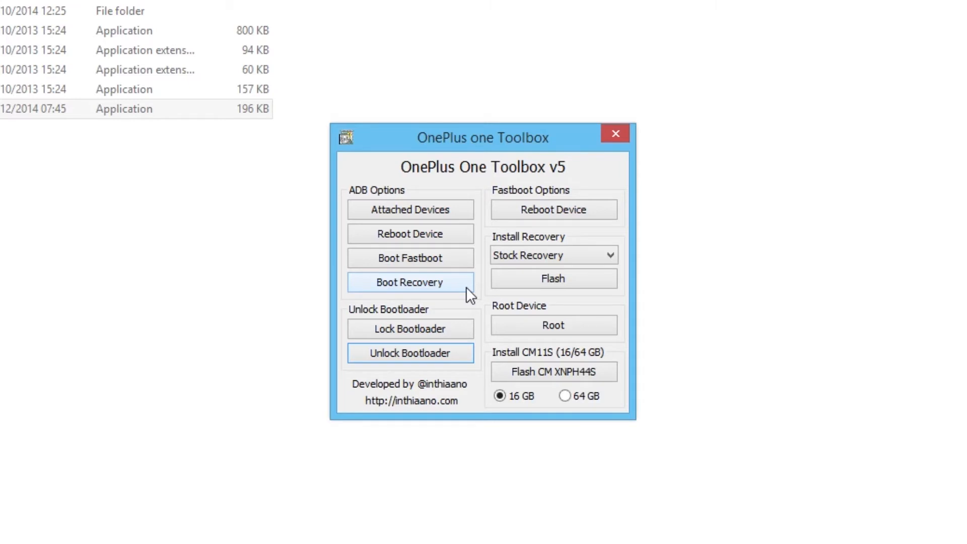
- Flash TWRP Recovery from the Install Recovery list, confirming the phone is in Fastboot mode
click(541, 254)
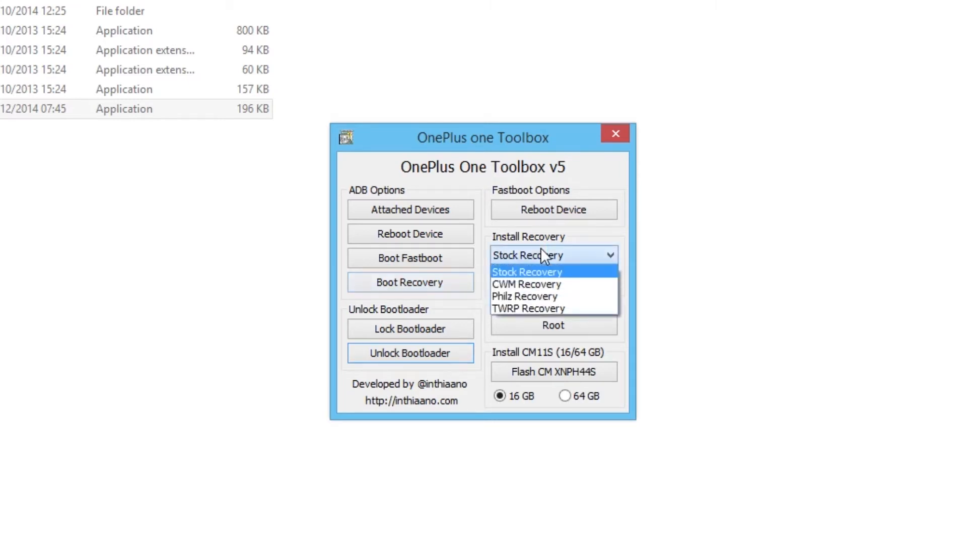
click(542, 308)
click(542, 281)
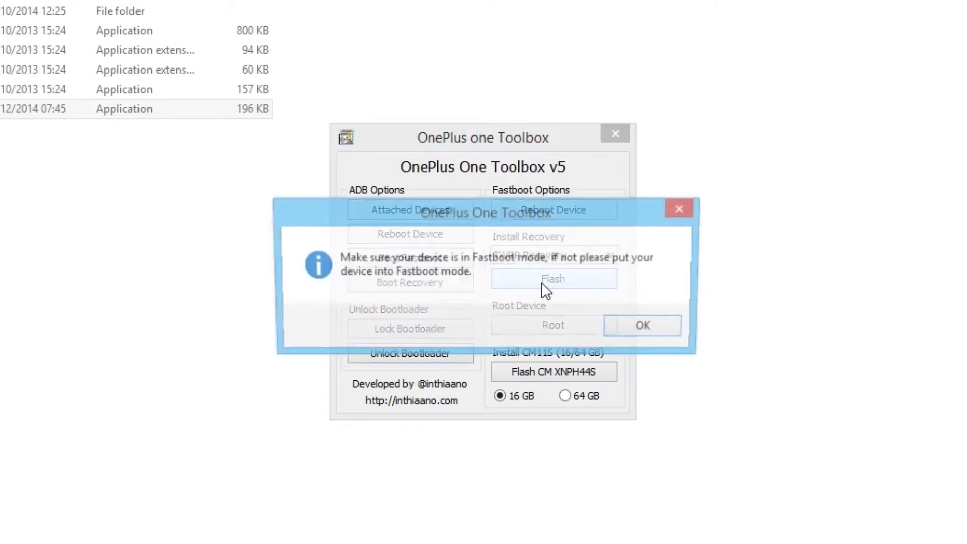
click(647, 328)
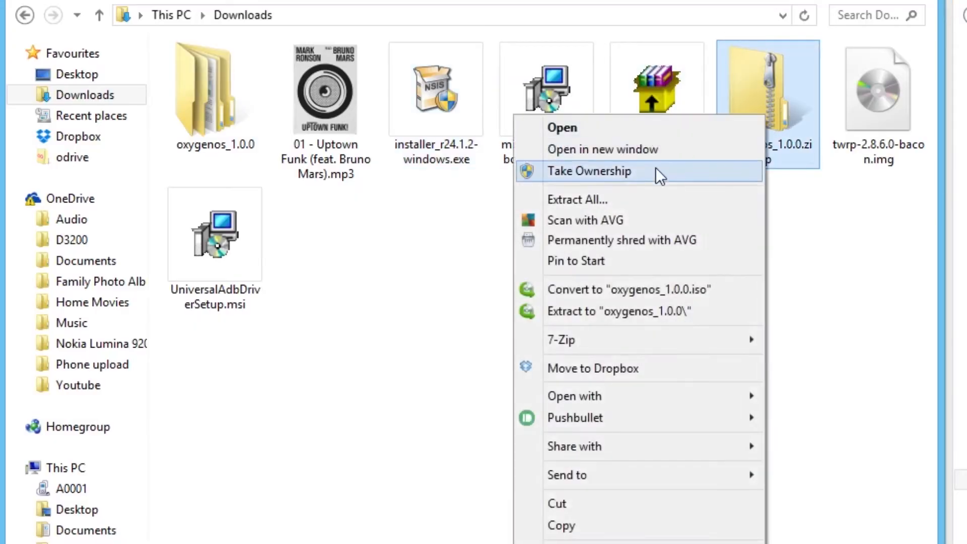
- Extract oxygenos_1.0.0.zip via Extract All into the oxygenos_1.0.0 folder in Downloads
click(608, 196)
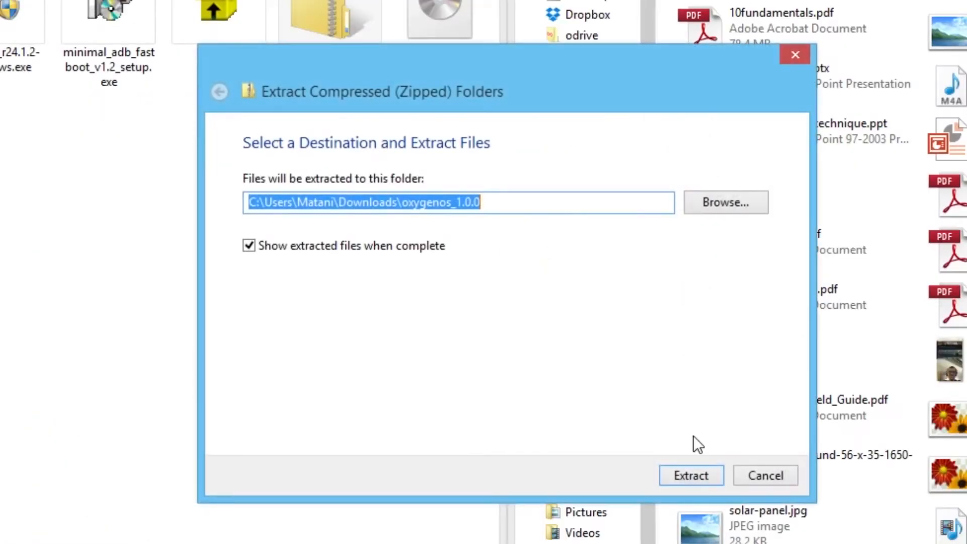
click(691, 475)
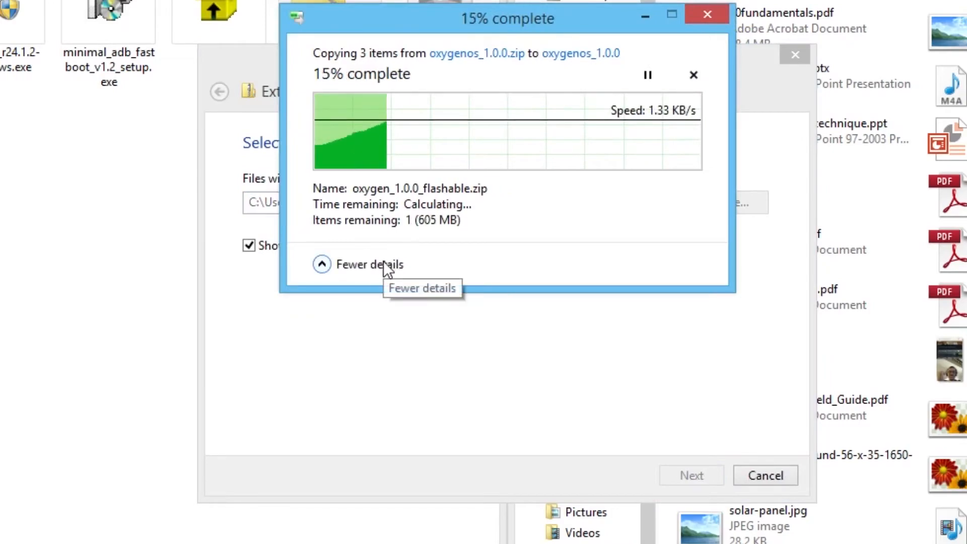